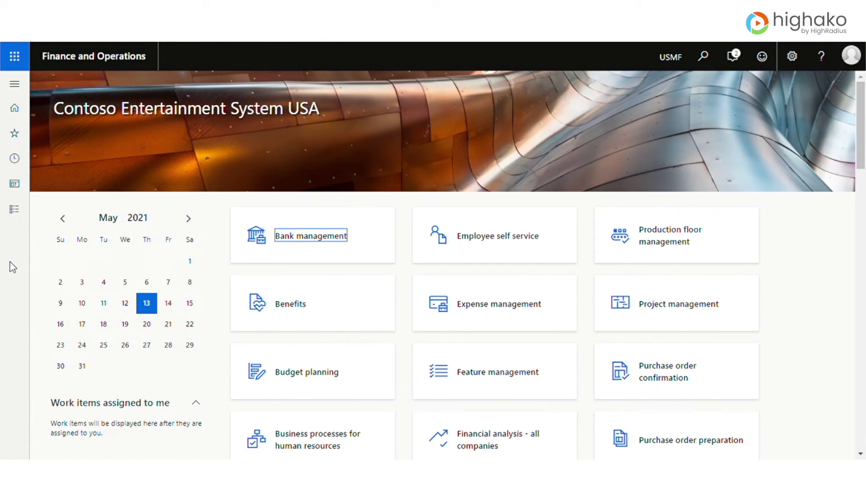
- Navigate to Accounts receivable > Customers > All customers from the modules pane
{"action": "left_click", "coordinate": [15, 87]}
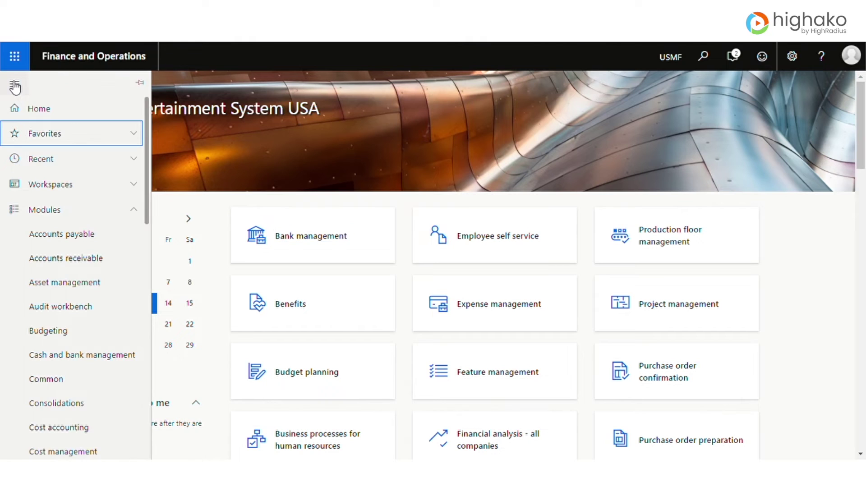
{"action": "left_click", "coordinate": [87, 263]}
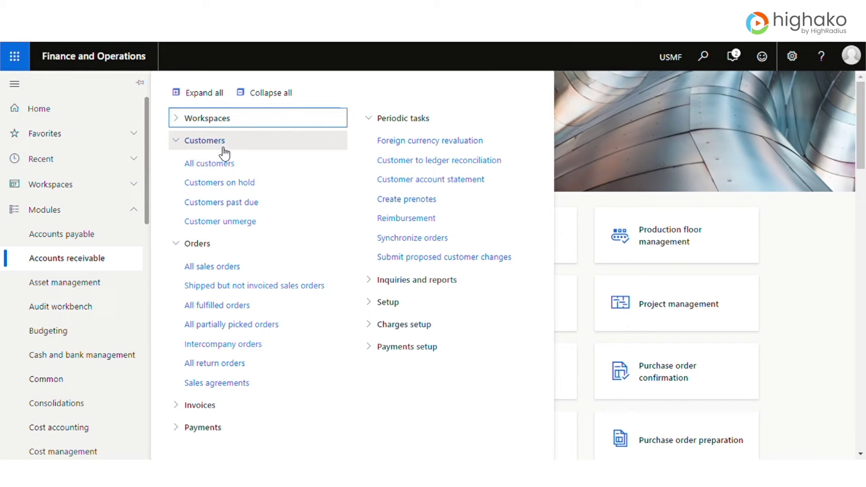
{"action": "left_click", "coordinate": [211, 164]}
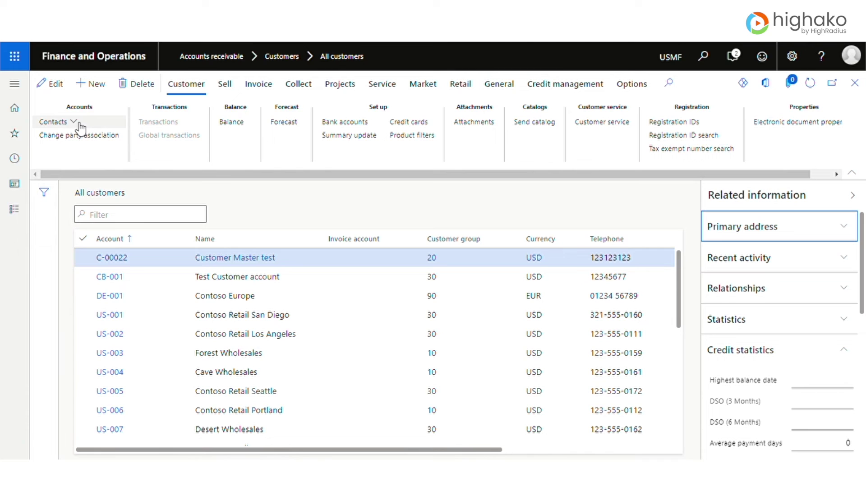
- Start a new customer with account A45890, name 'test customer' and customer group 30 (Retail customers)
{"action": "left_click", "coordinate": [97, 85]}
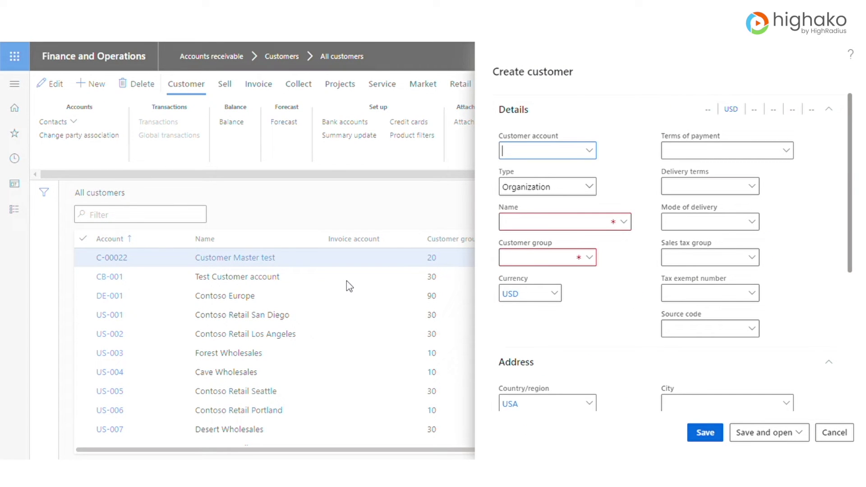
{"action": "type", "text": "A45890"}
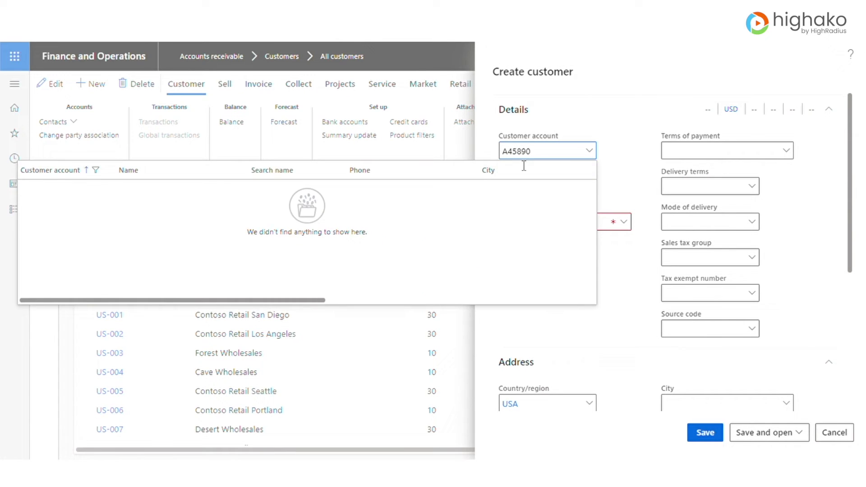
{"action": "key", "text": "Tab"}
{"action": "key", "text": "Tab"}
{"action": "type", "text": "test customer"}
{"action": "left_click", "coordinate": [589, 257]}
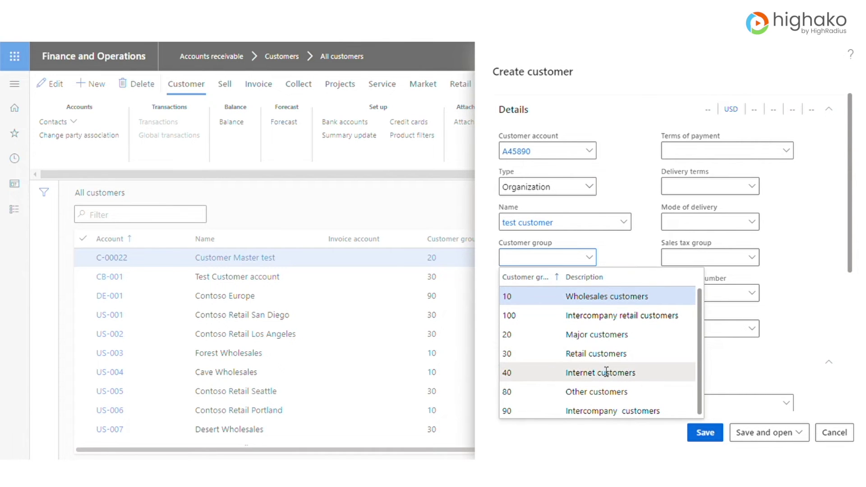
{"action": "left_click", "coordinate": [598, 356]}
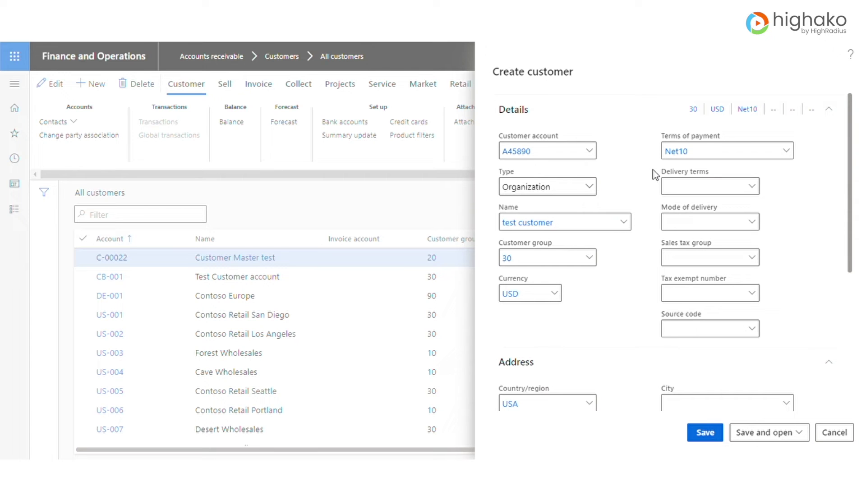
- Set delivery terms CFR, delivery mode 20 (Air), sales tax group CA and tax exempt number 991234
{"action": "left_click", "coordinate": [759, 189]}
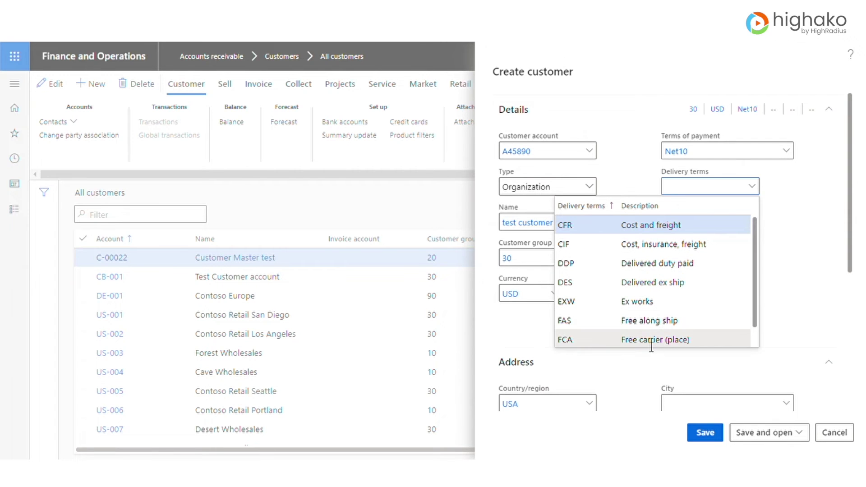
{"action": "left_click", "coordinate": [653, 231]}
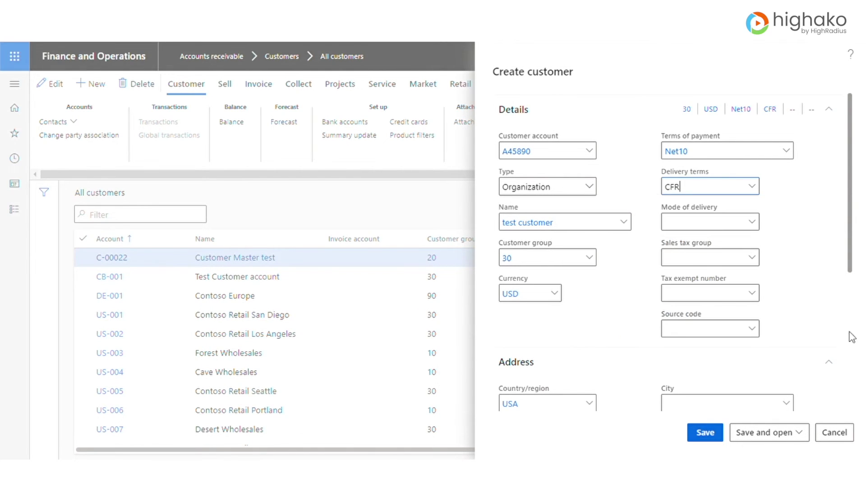
{"action": "left_click", "coordinate": [758, 228]}
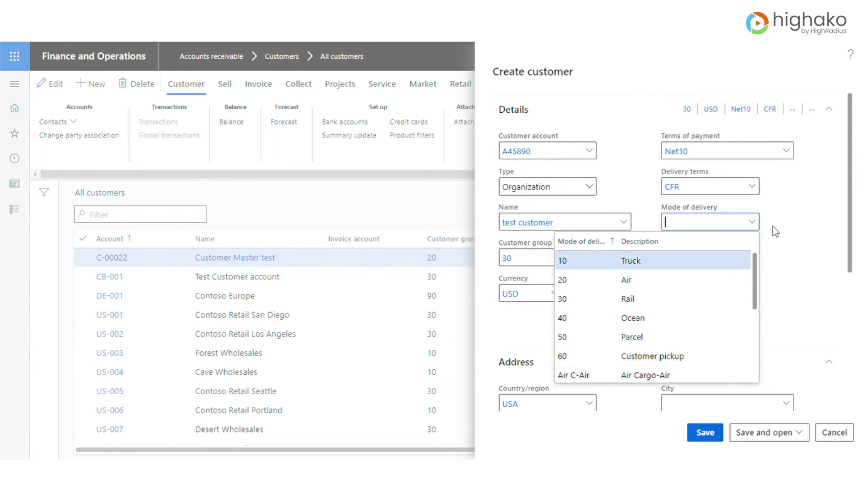
{"action": "left_click", "coordinate": [601, 279]}
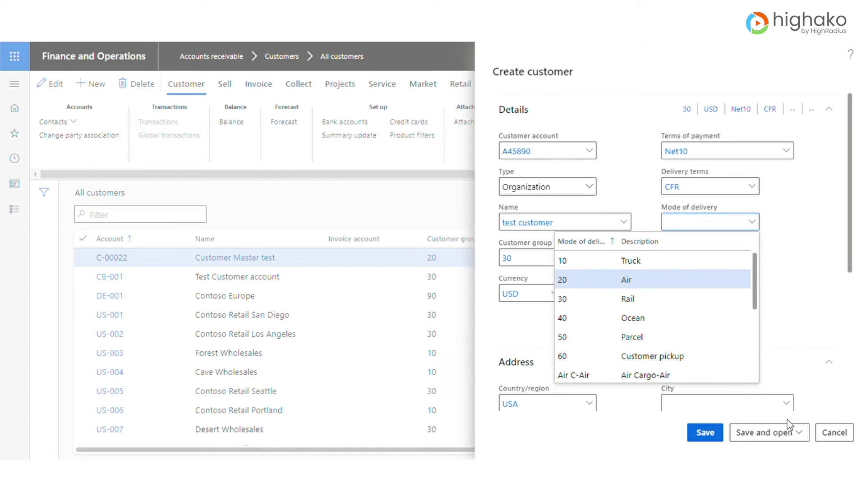
{"action": "left_click", "coordinate": [753, 260]}
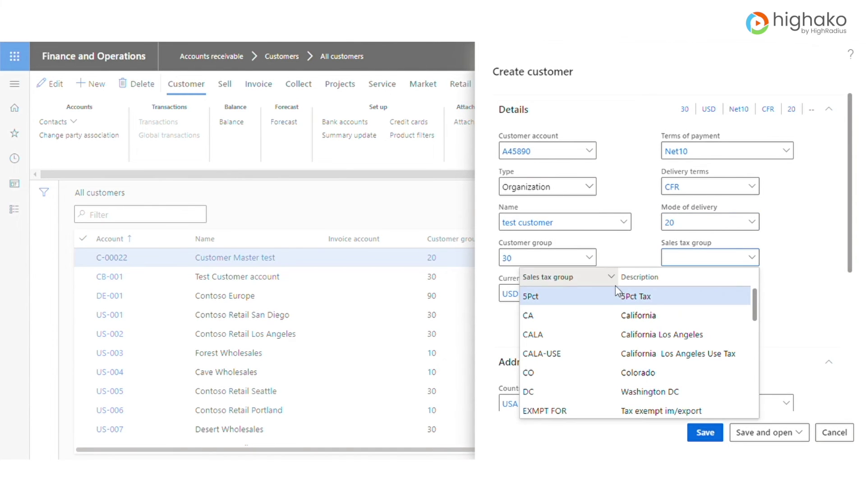
{"action": "left_click", "coordinate": [549, 320]}
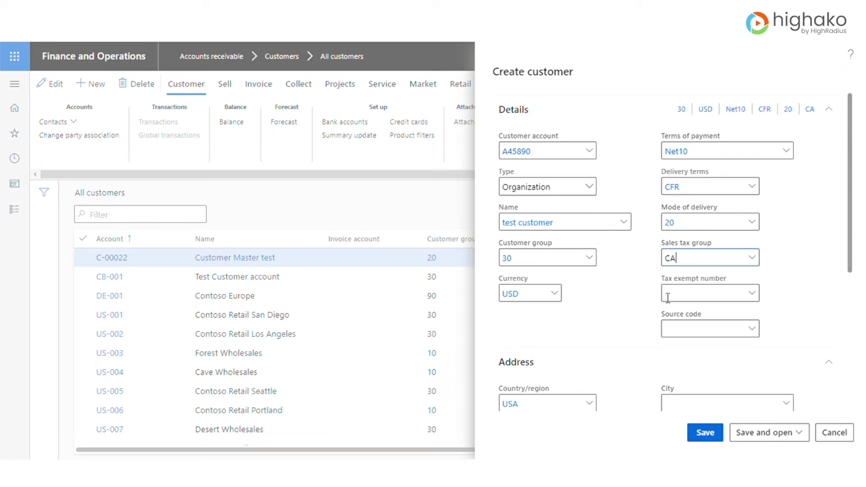
{"action": "left_click", "coordinate": [752, 293]}
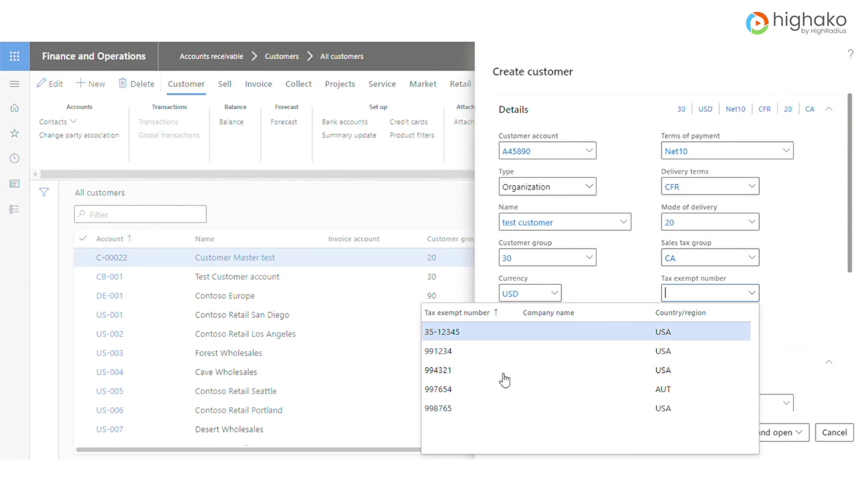
{"action": "left_click", "coordinate": [505, 354]}
- Fill in the customer's address by picking a ZIP code from the lookup and entering the street
{"action": "scroll", "coordinate": [789, 323], "scroll_direction": "down", "scroll_amount": 3}
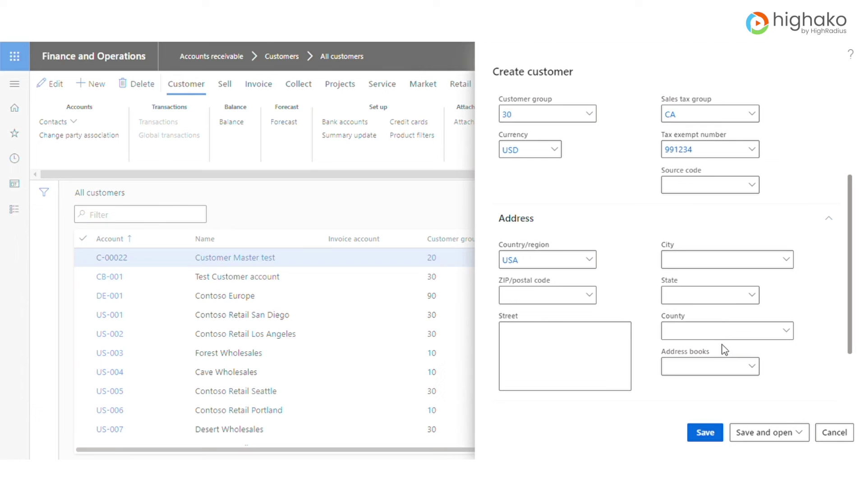
{"action": "scroll", "coordinate": [584, 243], "scroll_direction": "down", "scroll_amount": 2}
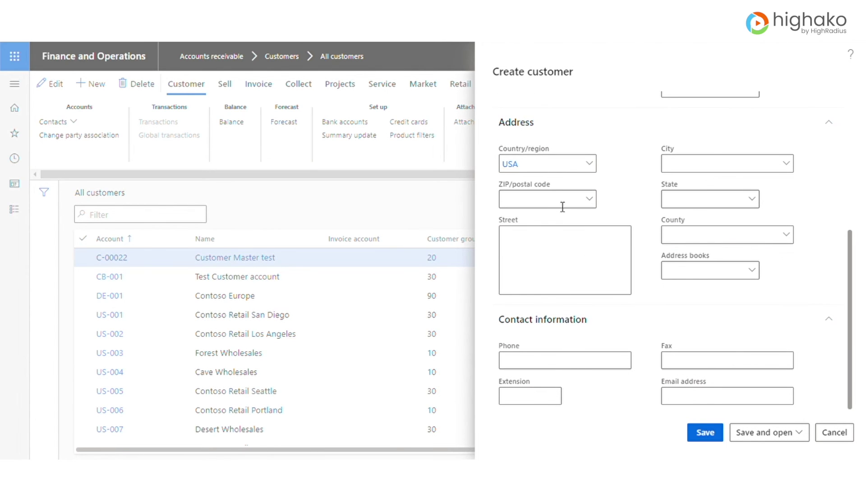
{"action": "left_click", "coordinate": [598, 200]}
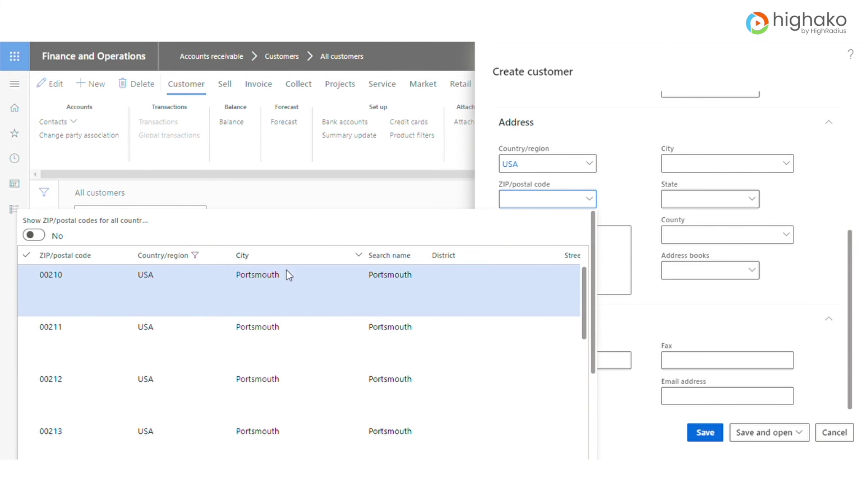
{"action": "left_click", "coordinate": [82, 327]}
{"action": "left_click", "coordinate": [545, 250]}
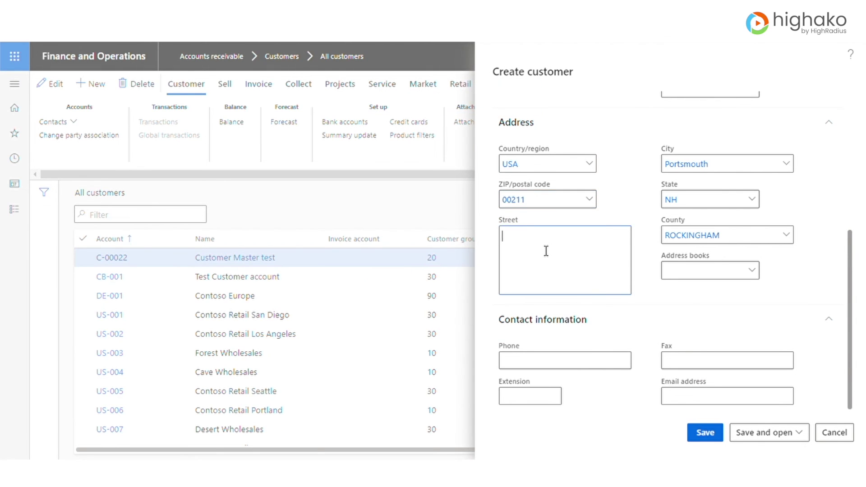
{"action": "type", "text": "abc"}
- Enter the customer's phone number, fax number and e-mail address, then save the customer
{"action": "left_click", "coordinate": [556, 360]}
{"action": "type", "text": "1236678"}
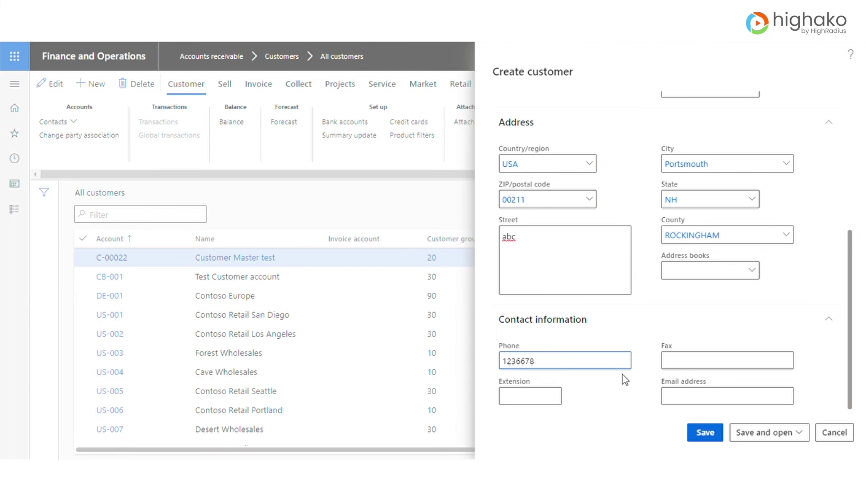
{"action": "left_click", "coordinate": [691, 363]}
{"action": "type", "text": "78990"}
{"action": "left_click", "coordinate": [704, 401]}
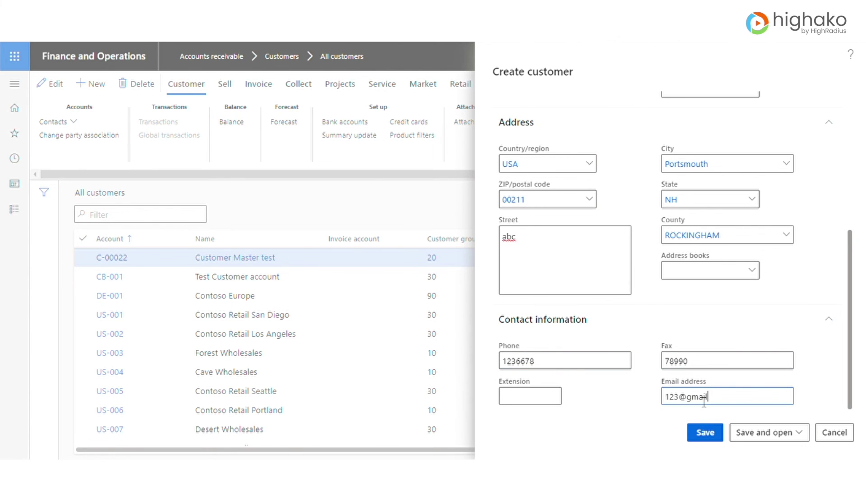
{"action": "left_click", "coordinate": [711, 436]}
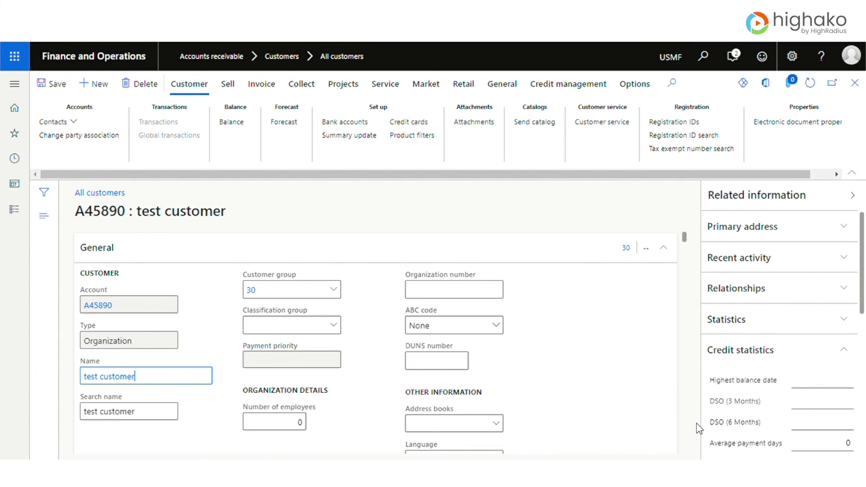
- Scroll through the saved customer's General and Addresses sections to review its details
{"action": "scroll", "coordinate": [169, 315], "scroll_direction": "down", "scroll_amount": 10}
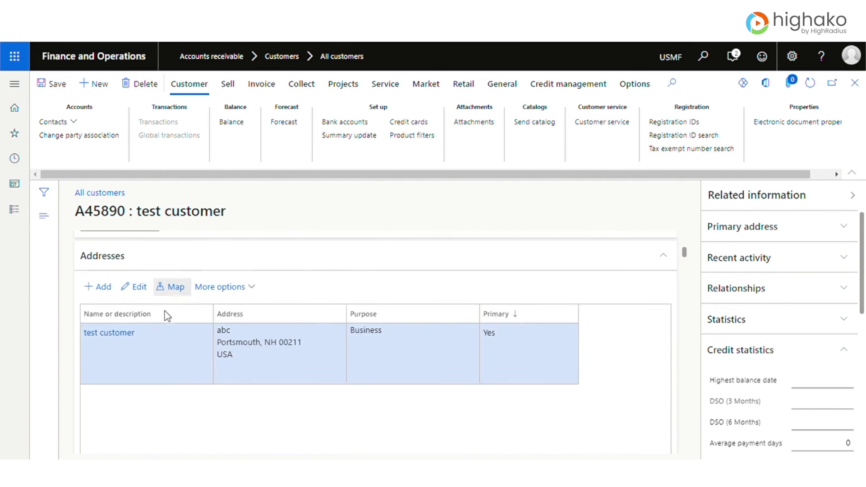
{"action": "scroll", "coordinate": [167, 316], "scroll_direction": "down", "scroll_amount": 3}
{"action": "scroll", "coordinate": [168, 315], "scroll_direction": "up", "scroll_amount": 10}
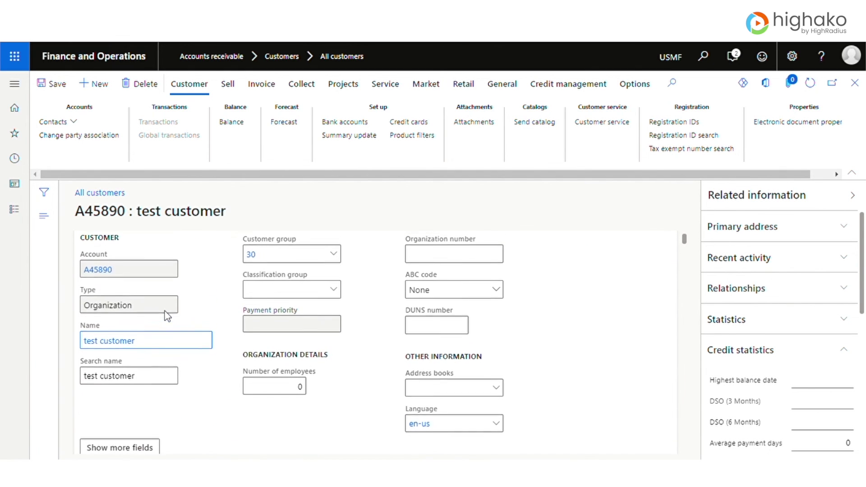
{"action": "scroll", "coordinate": [177, 366], "scroll_direction": "down", "scroll_amount": 1}
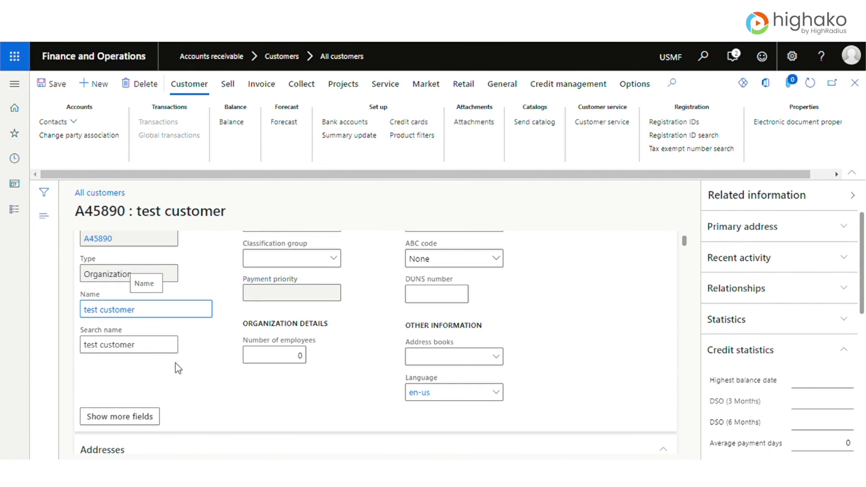